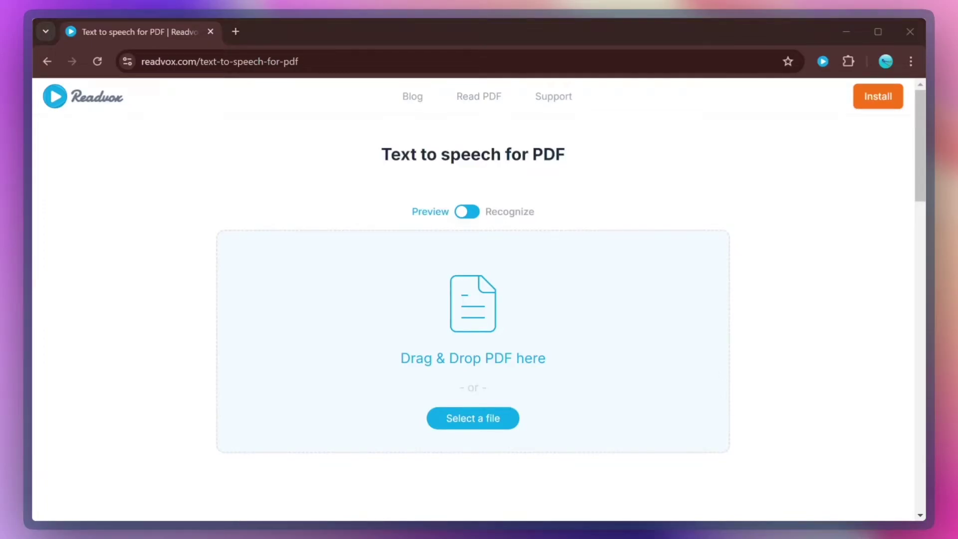
# Step: Drop the bimodal reading PDF into Preview, then select and play its first paragraph aloud
pyautogui.moveTo(929, 320); pyautogui.dragTo(584, 326)
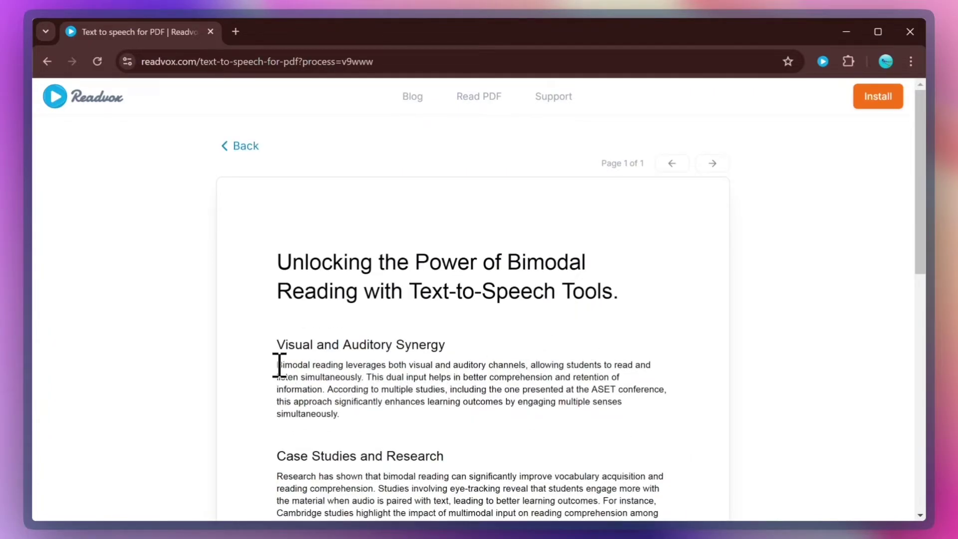
pyautogui.moveTo(280, 365); pyautogui.dragTo(337, 417)
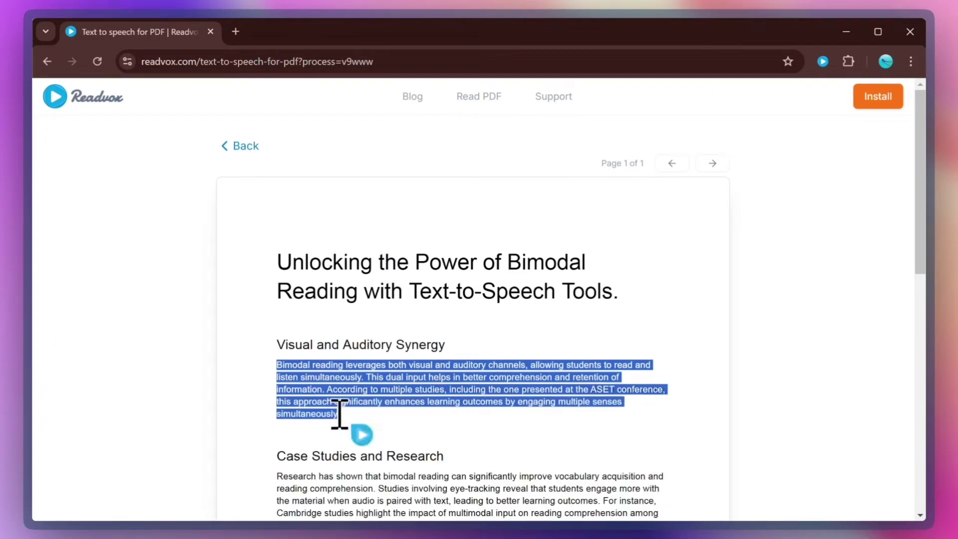
pyautogui.click(361, 435)
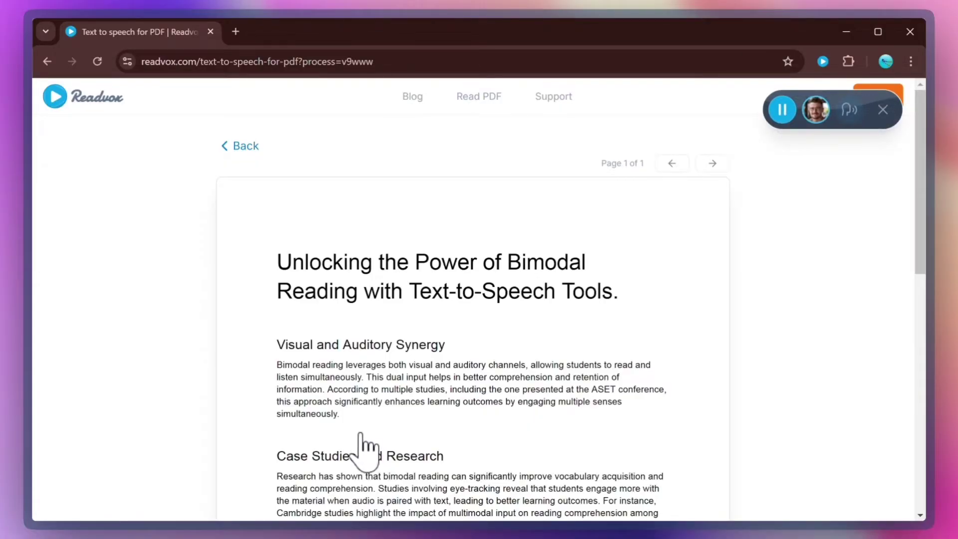
pyautogui.scroll(-1, 361, 435)
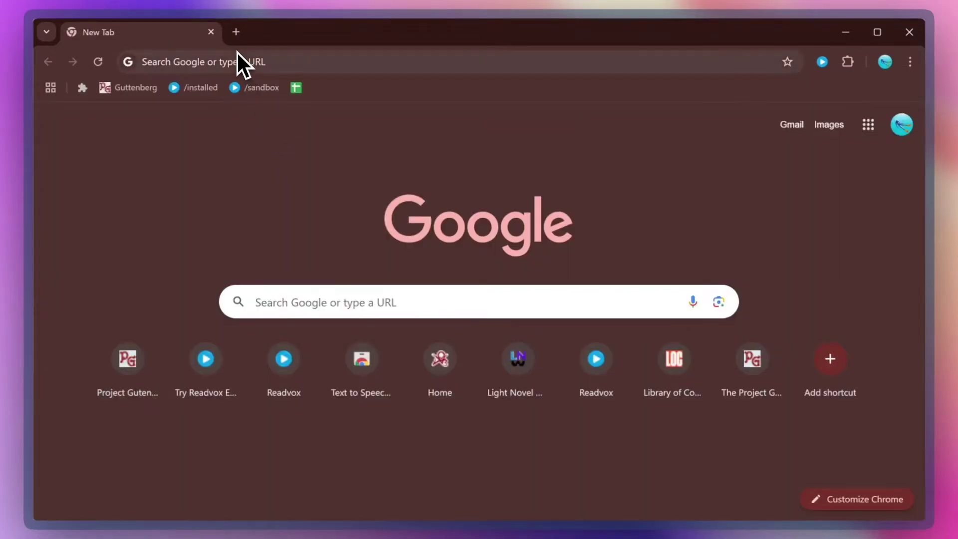
# Step: Go to readvox.com in a new tab and open the Read PDF page
pyautogui.click(237, 59)
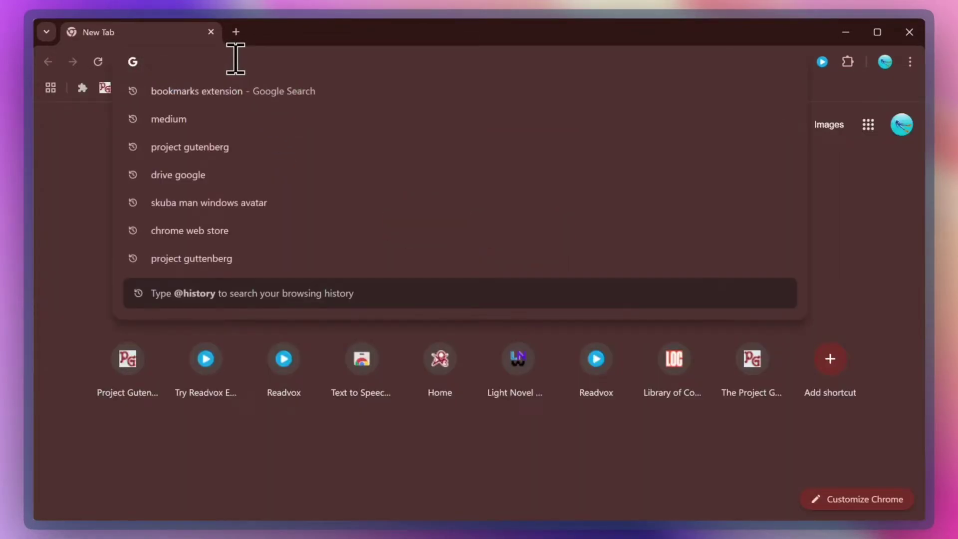
pyautogui.write('readvox.com')
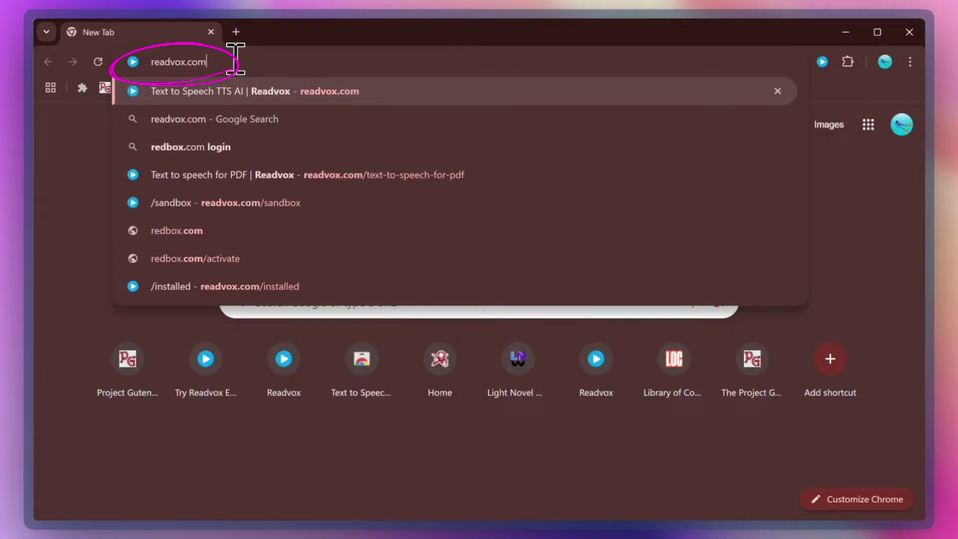
pyautogui.press('Return')
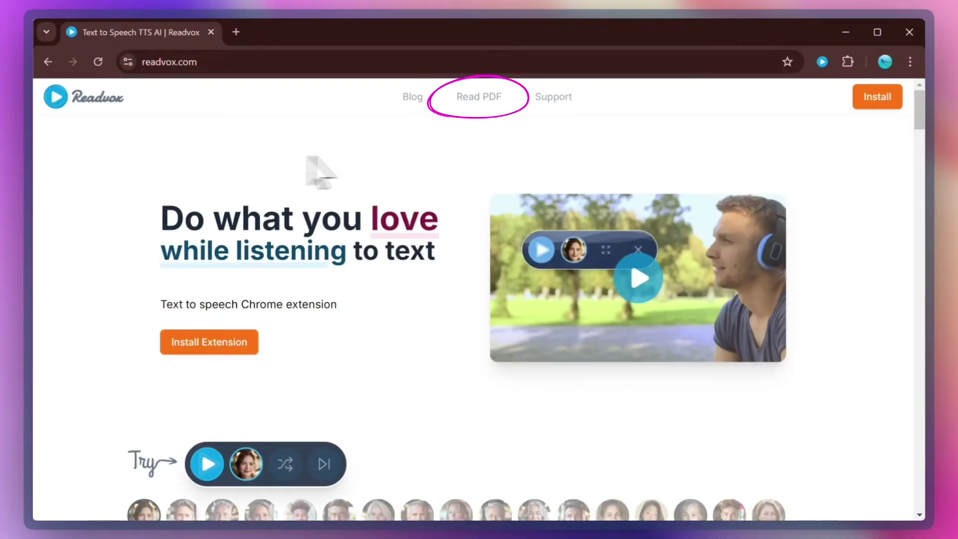
pyautogui.click(474, 100)
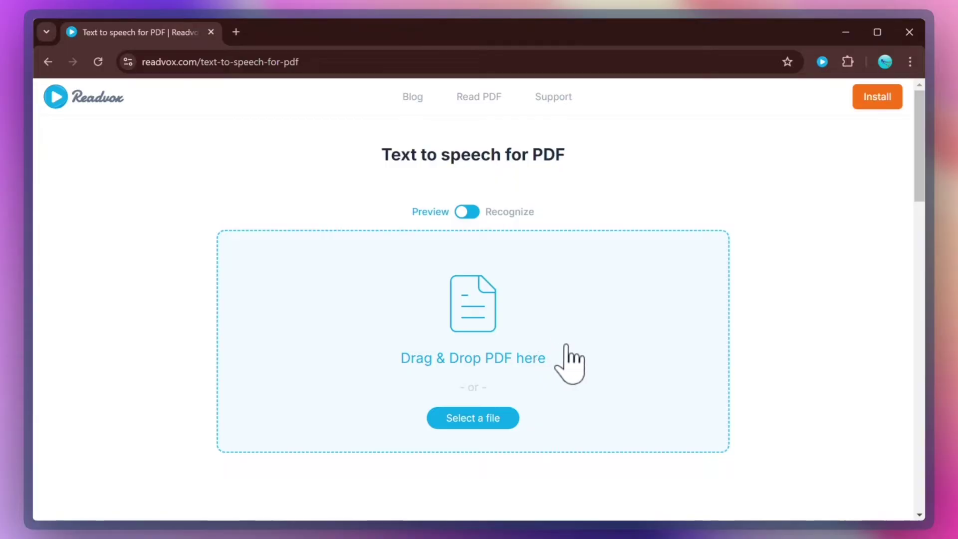
# Step: Toggle to Recognize and back to Preview, then drop in the BERT paper PDF
pyautogui.moveTo(915, 176); pyautogui.dragTo(903, 359)
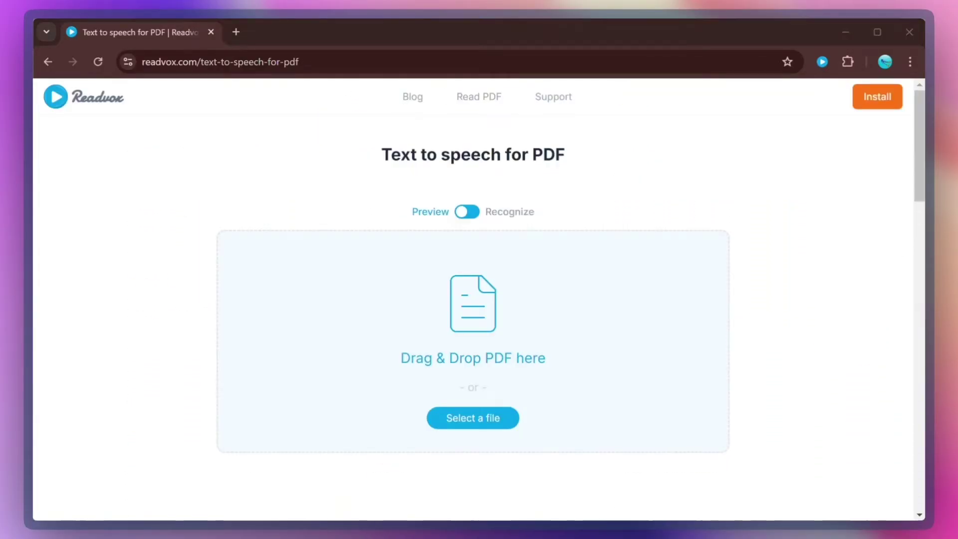
pyautogui.moveTo(689, 531); pyautogui.dragTo(443, 222)
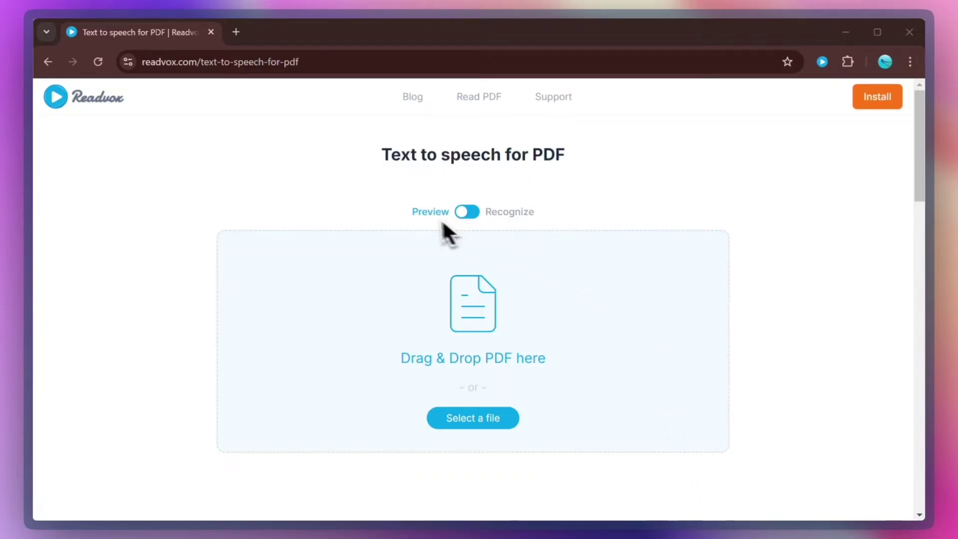
pyautogui.click(509, 212)
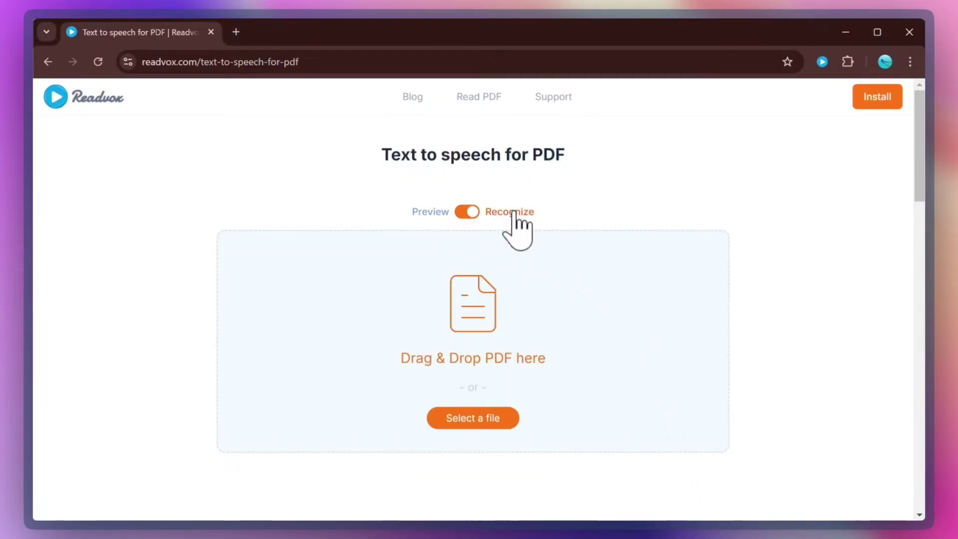
pyautogui.click(424, 213)
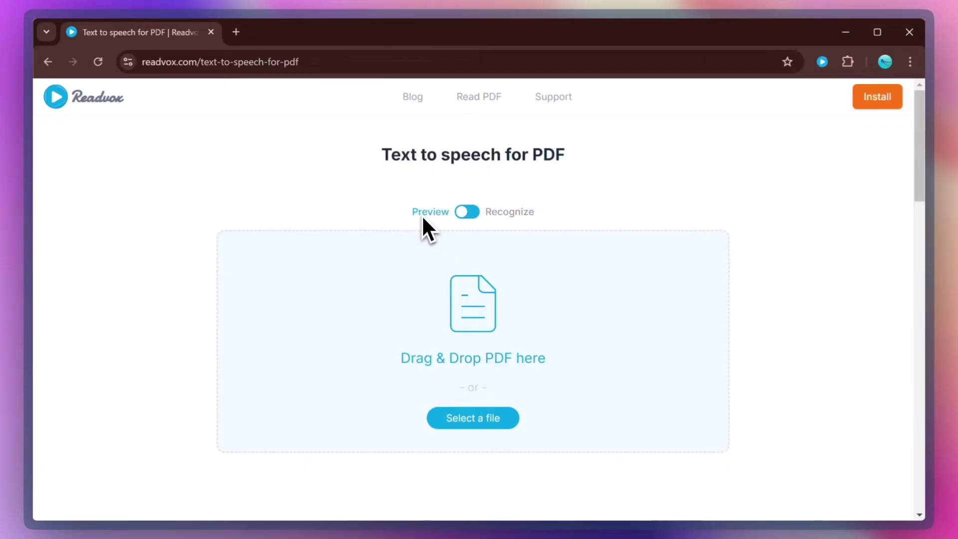
pyautogui.moveTo(509, 280); pyautogui.dragTo(546, 317)
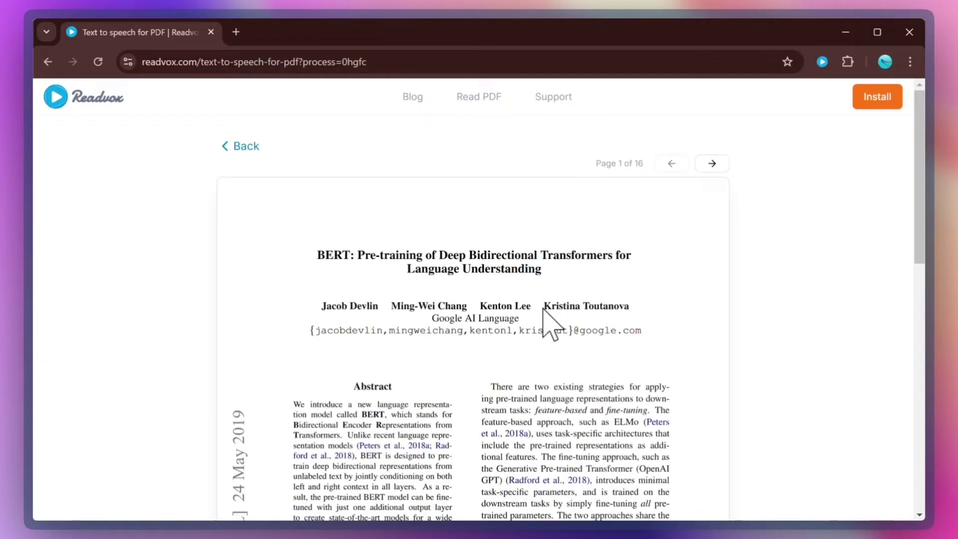
# Step: Page forward through the BERT PDF to page 5
pyautogui.click(713, 165)
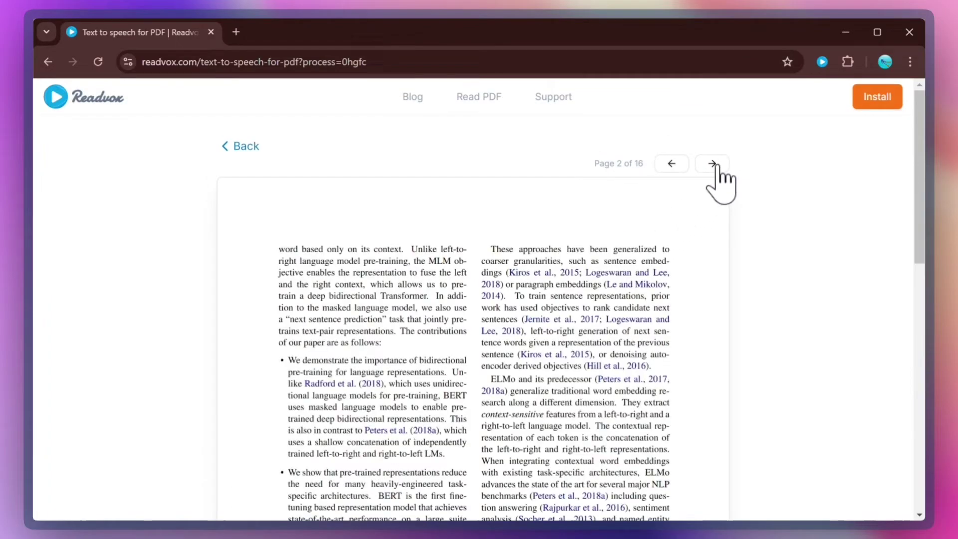
pyautogui.click(714, 165)
pyautogui.click(713, 164)
pyautogui.click(714, 164)
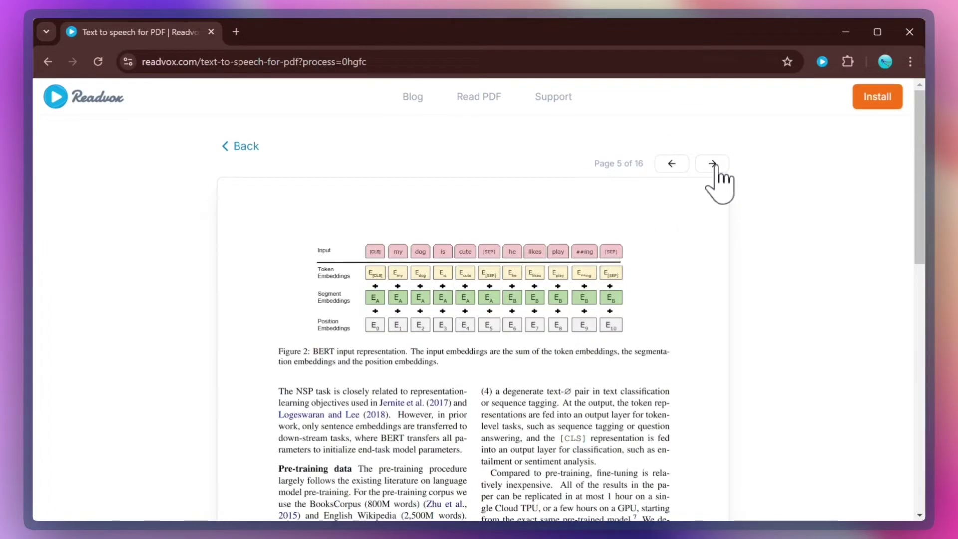
pyautogui.click(713, 165)
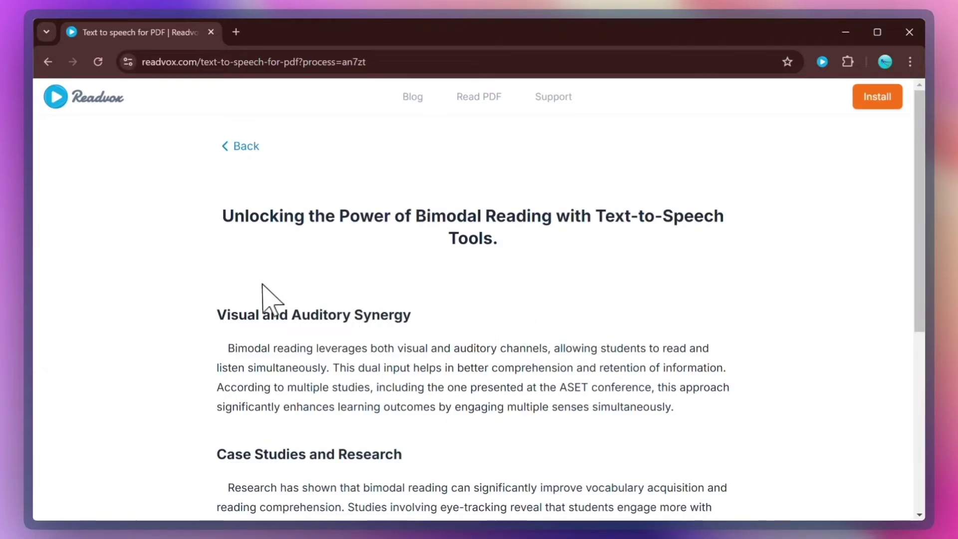
# Step: Select the recognized article's first paragraph and copy it from the right-click menu
pyautogui.scroll(-5, 262, 285)
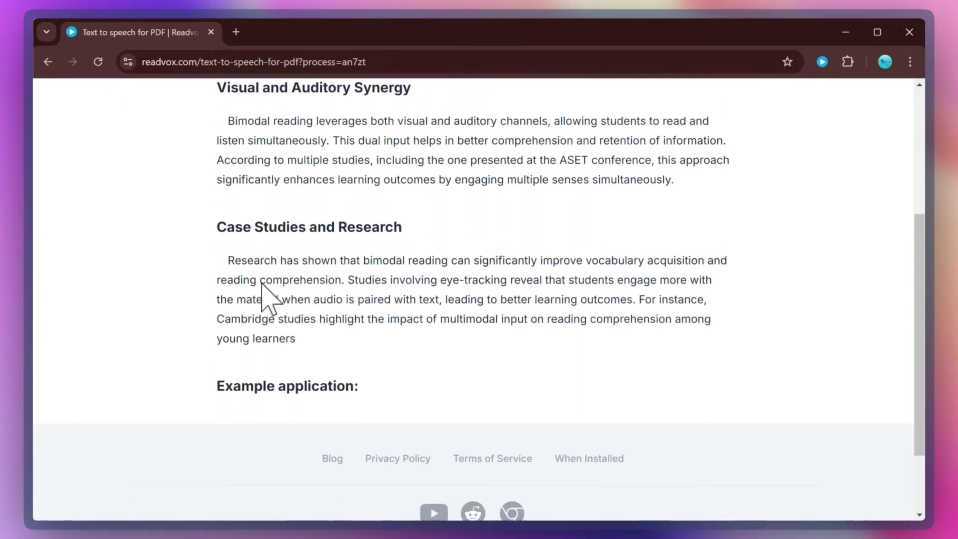
pyautogui.scroll(-1, 262, 284)
pyautogui.scroll(6, 262, 282)
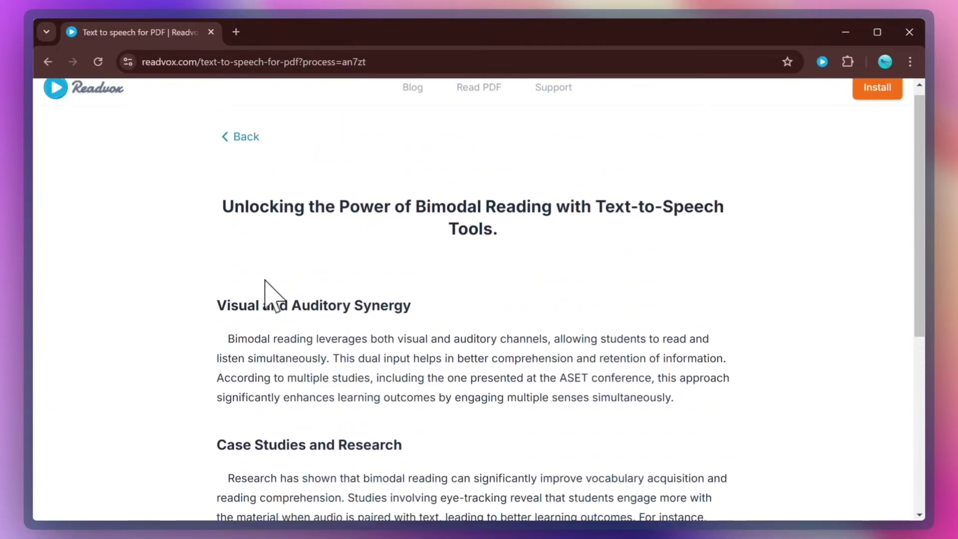
pyautogui.moveTo(221, 359)
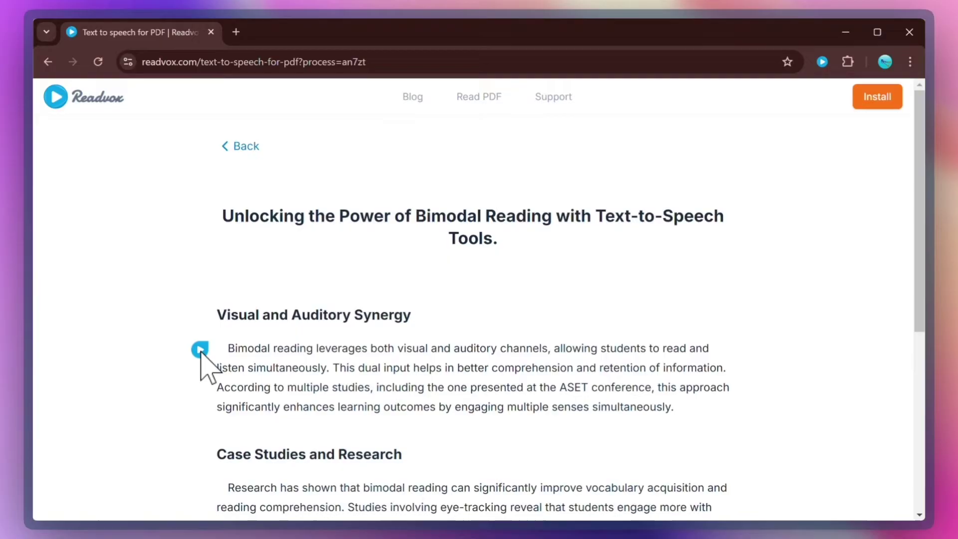
pyautogui.moveTo(228, 350); pyautogui.dragTo(672, 407)
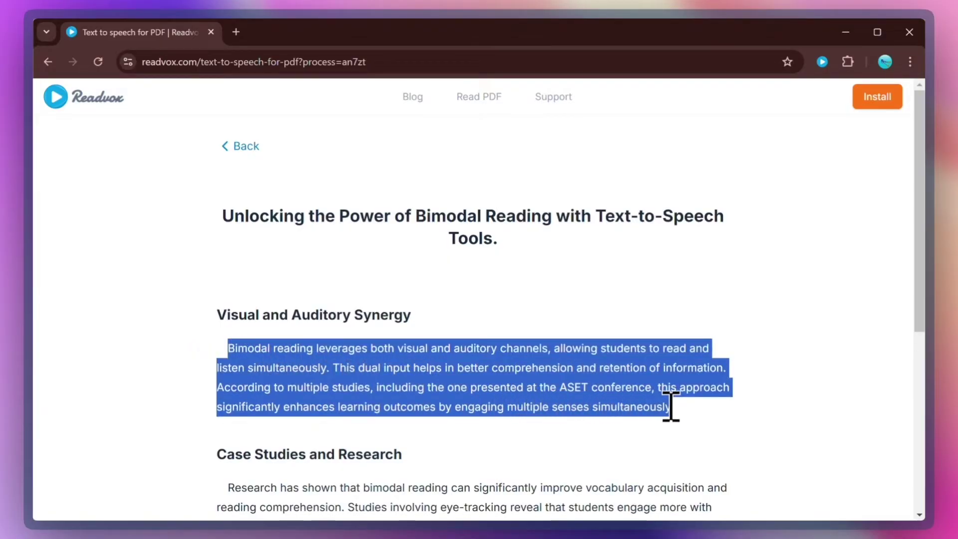
pyautogui.rightClick(668, 412)
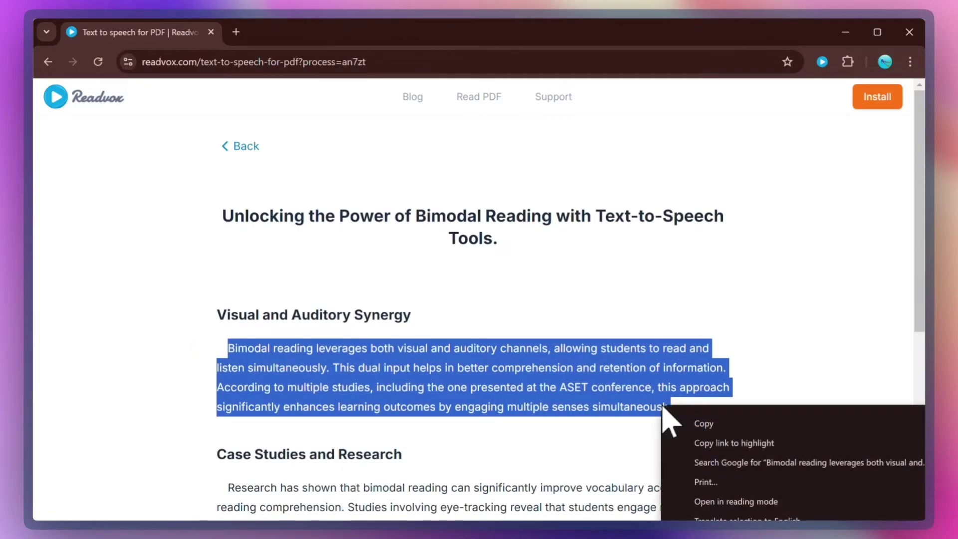
pyautogui.click(713, 425)
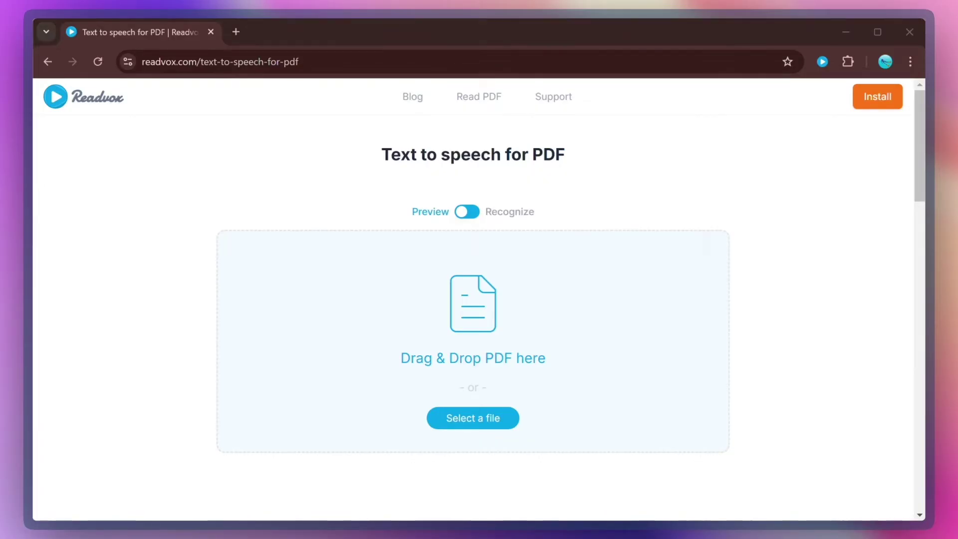
# Step: Drop the bimodal reading PDF onto the 'Drag & Drop PDF here' zone in Preview mode
pyautogui.moveTo(957, 309); pyautogui.dragTo(501, 298)
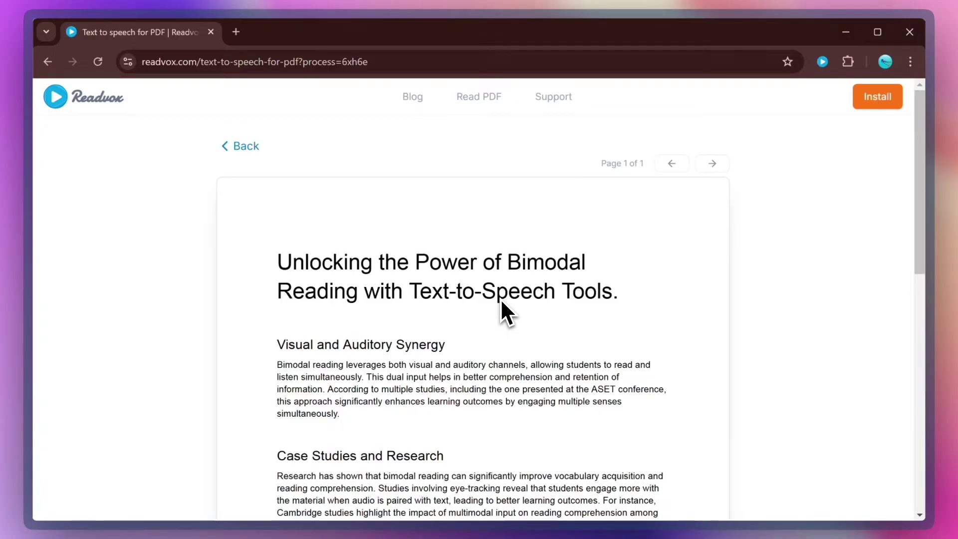
# Step: Select the Case Studies and Research paragraph and play it with the Readvox bubble
pyautogui.scroll(-4, 504, 315)
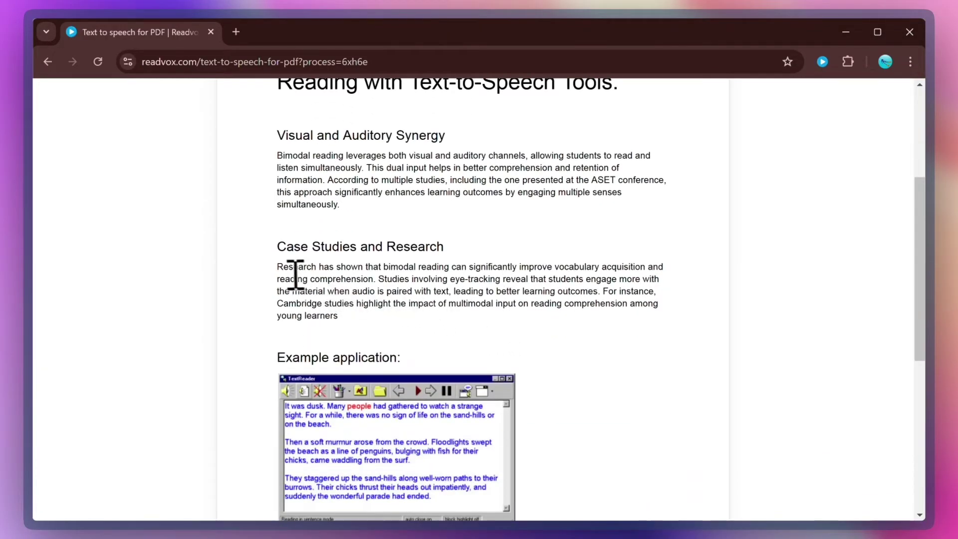
pyautogui.moveTo(277, 266); pyautogui.dragTo(339, 313)
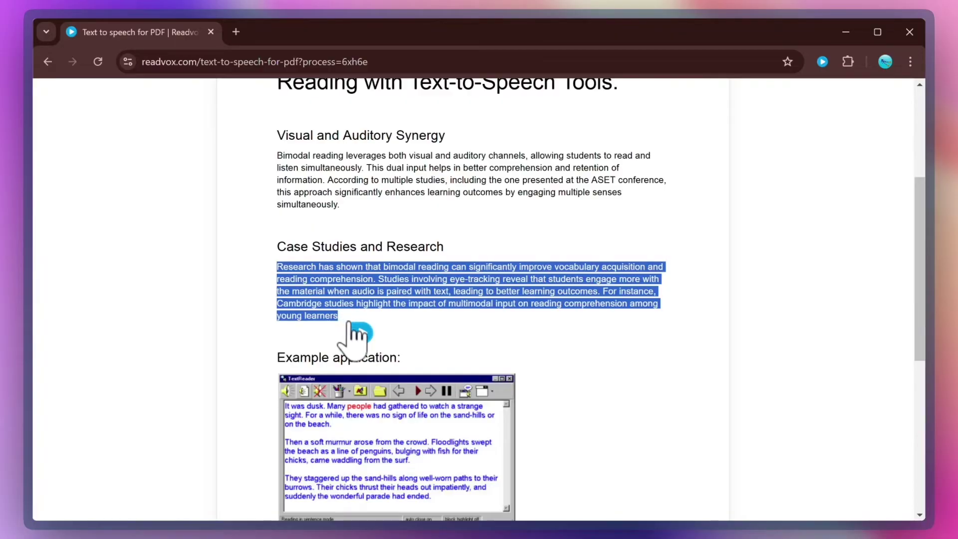
pyautogui.click(360, 334)
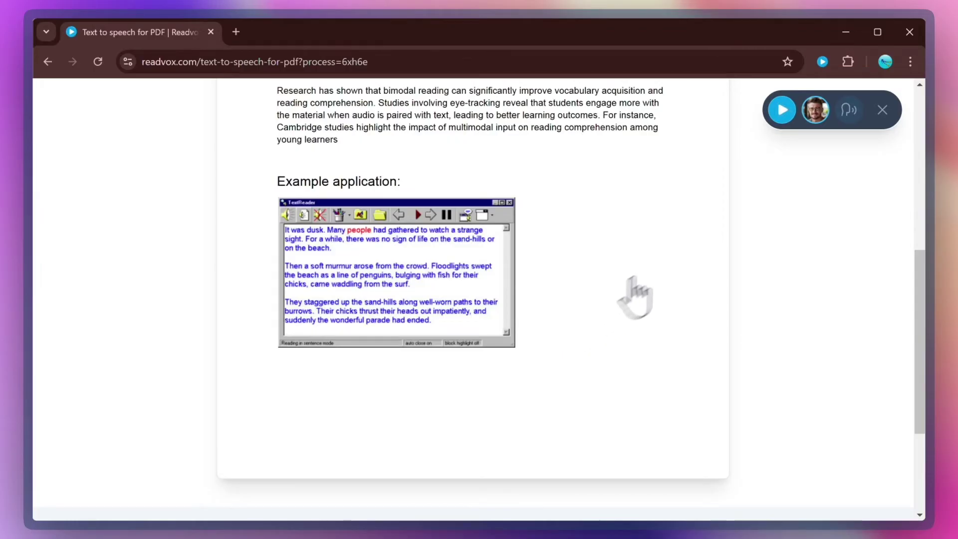
# Step: Enable 'Pin to Player panel' for the Snippet tool in the player's settings
pyautogui.click(820, 111)
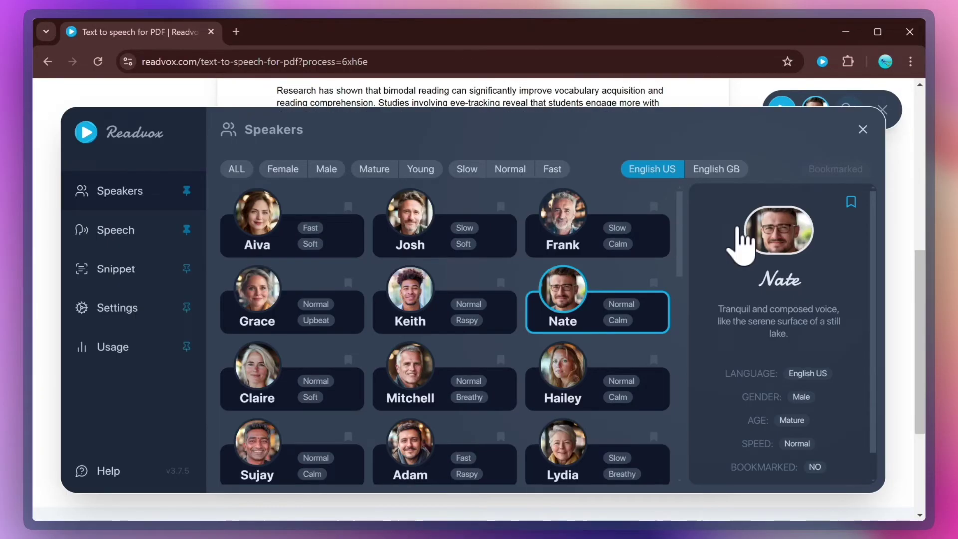
pyautogui.click(124, 262)
pyautogui.click(242, 212)
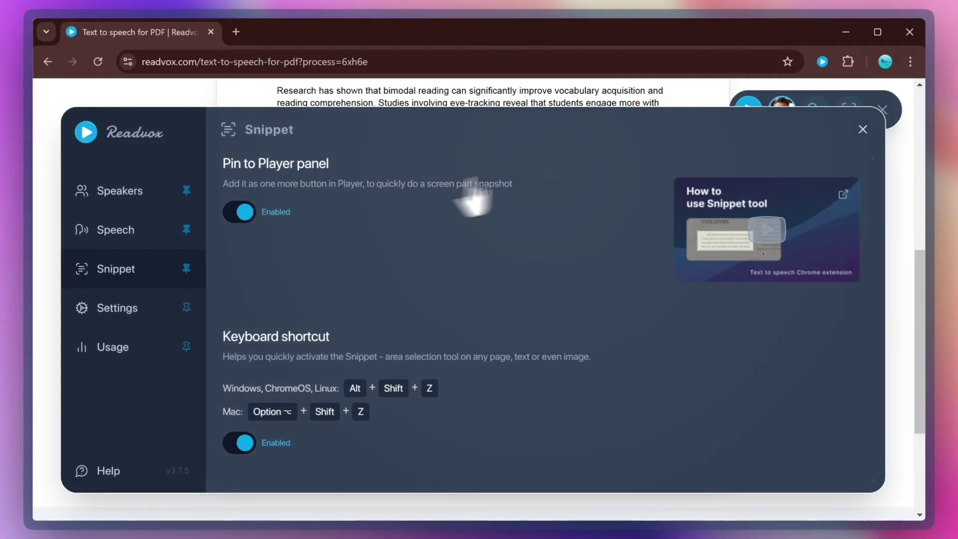
pyautogui.click(862, 130)
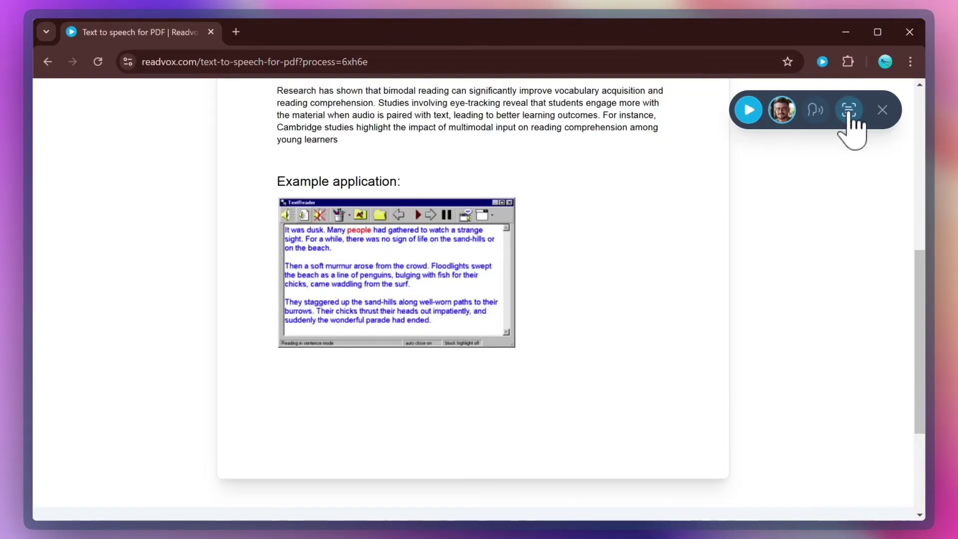
# Step: Snip the TextReader screenshot's text to hear it read, then clear the capture with Esc
pyautogui.click(850, 116)
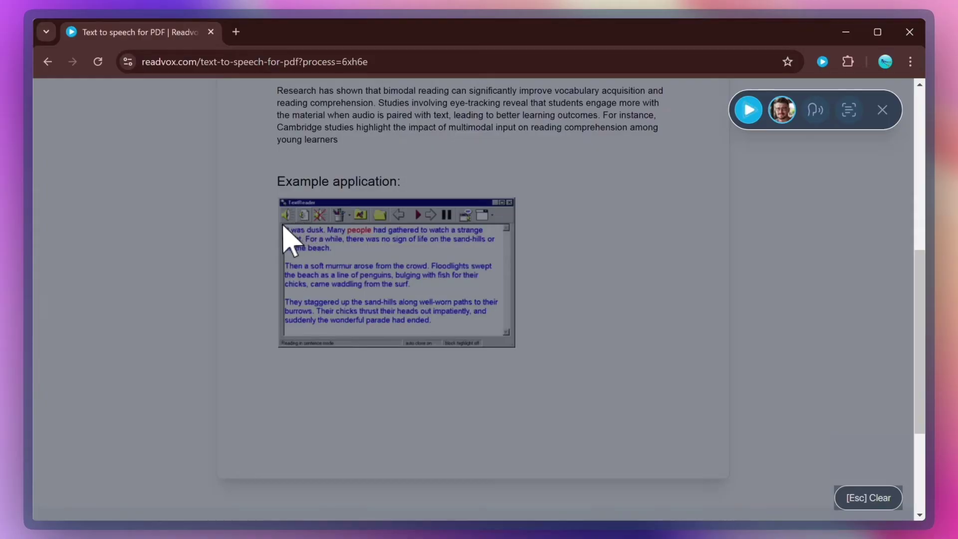
pyautogui.moveTo(276, 226); pyautogui.dragTo(526, 338)
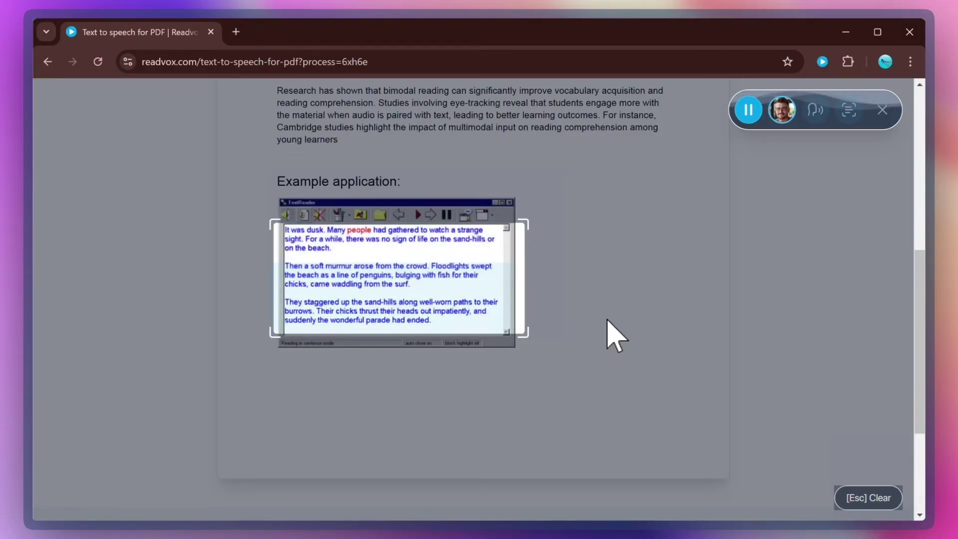
pyautogui.press('Escape')
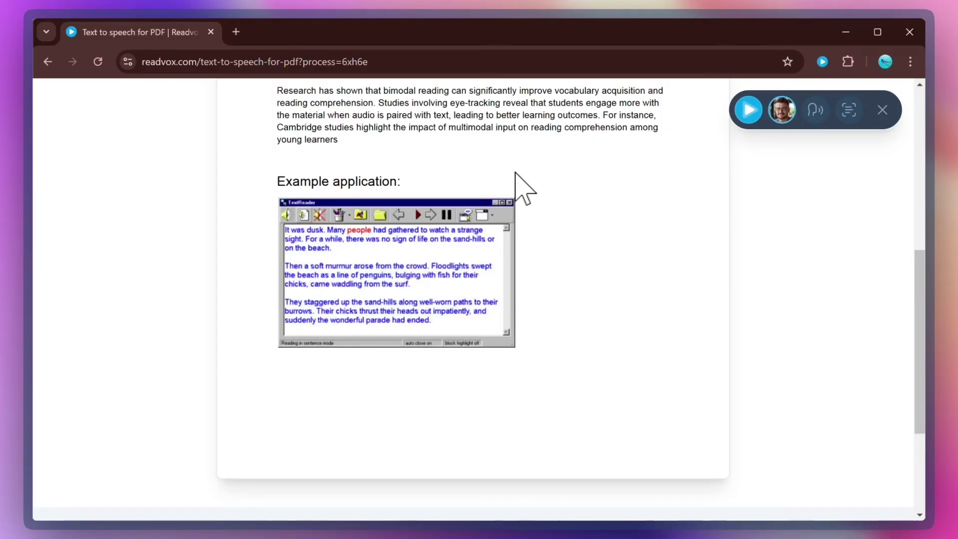
# Step: Return to the Read PDF upload page and flip the Preview/Recognize toggle to Recognize
pyautogui.scroll(8, 516, 180)
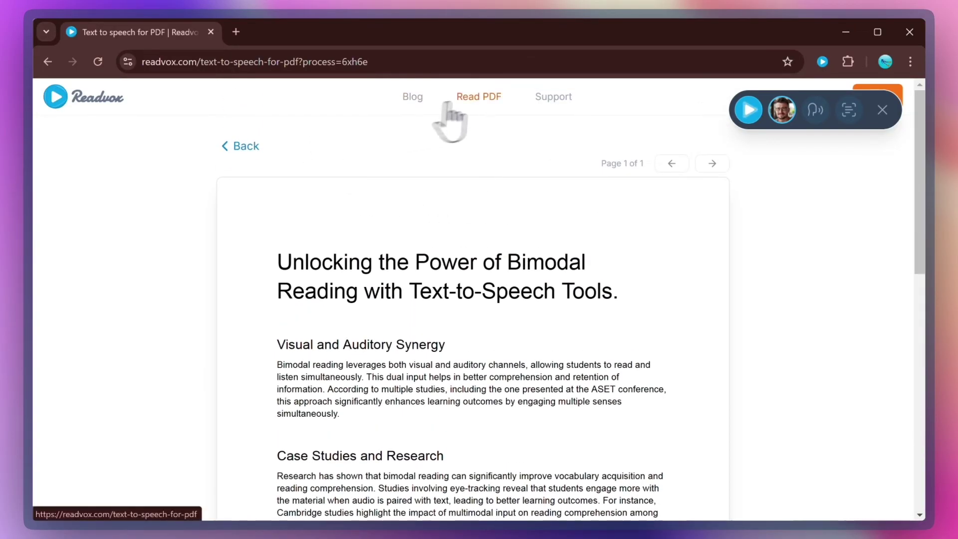
pyautogui.click(487, 101)
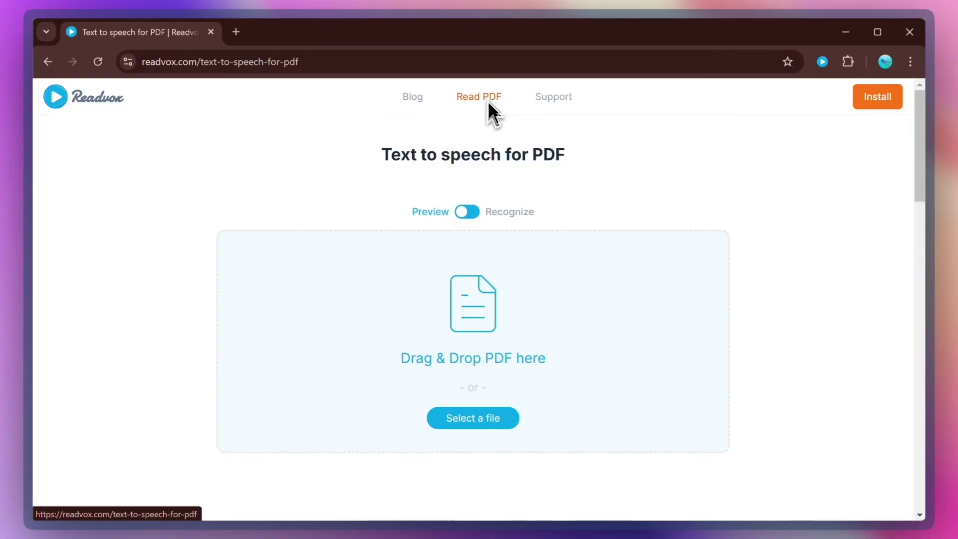
pyautogui.click(489, 215)
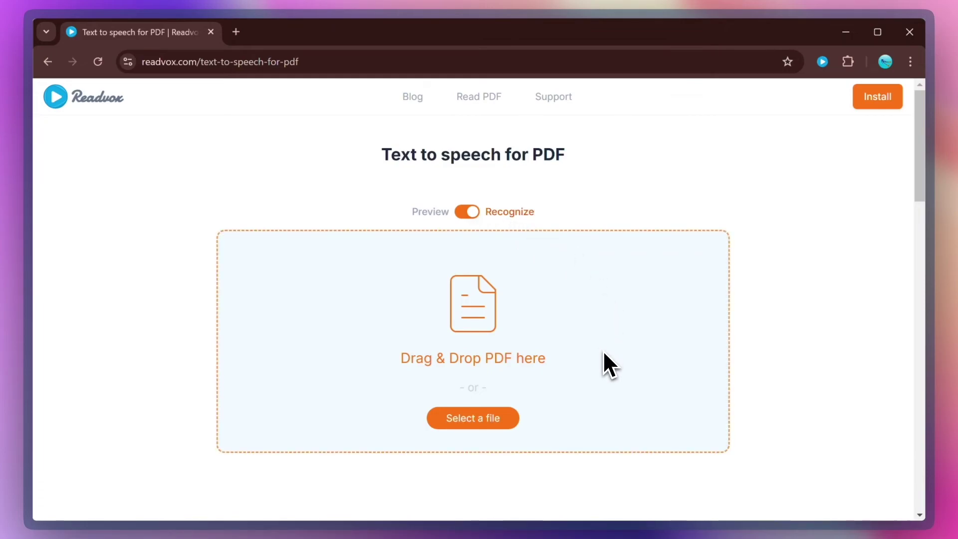
# Step: Drop the bimodal reading PDF in Recognize mode and play the Visual and Auditory Synergy paragraph
pyautogui.moveTo(699, 299); pyautogui.dragTo(520, 299)
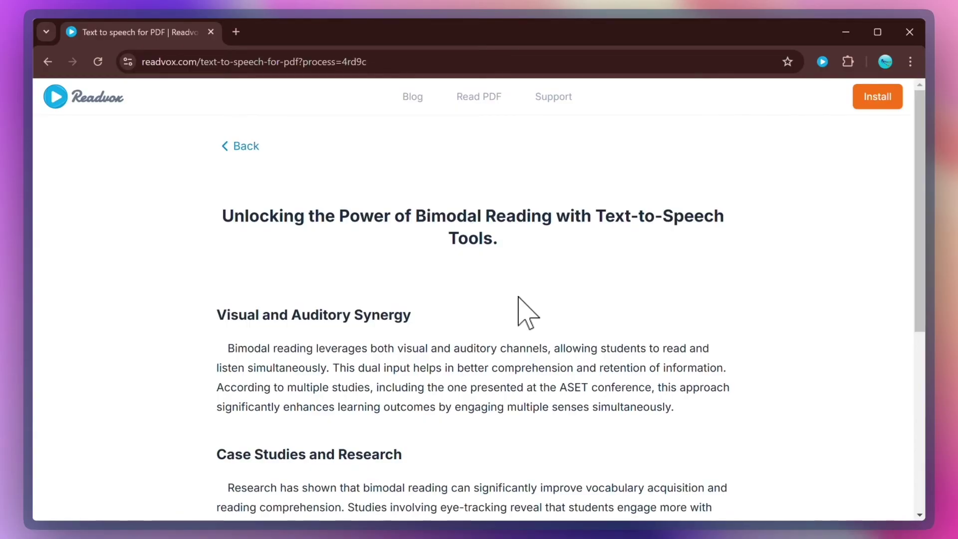
pyautogui.scroll(-1, 519, 298)
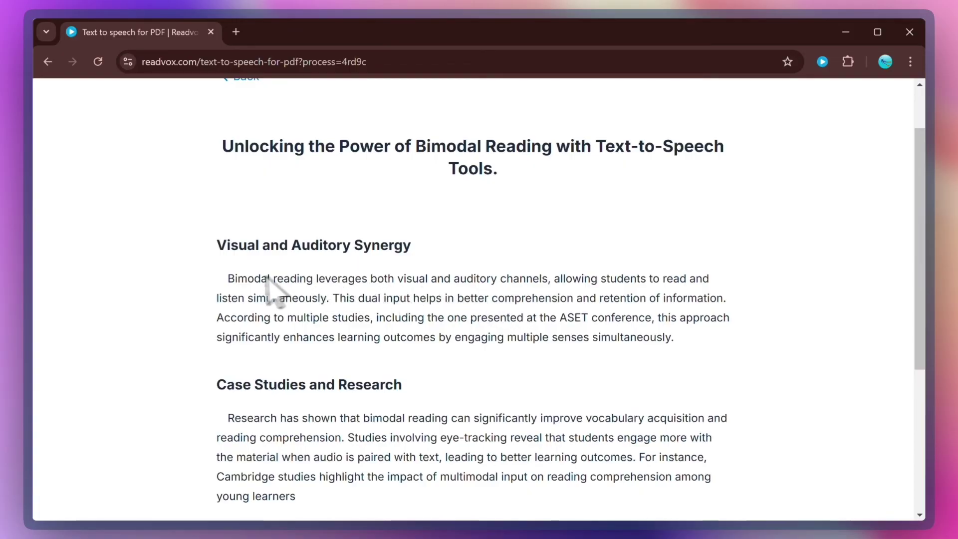
pyautogui.click(200, 281)
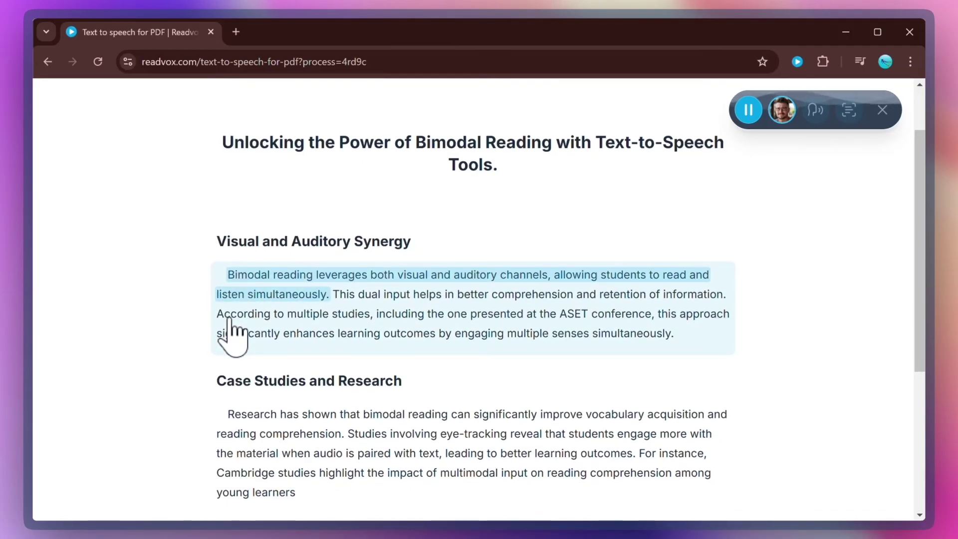
# Step: Play the opening Case Studies sentence, then read the article aloud from 'Unlocking the Power of Bimodal Reading with Text-to-Speech Tools.'
pyautogui.moveTo(228, 414); pyautogui.dragTo(348, 436)
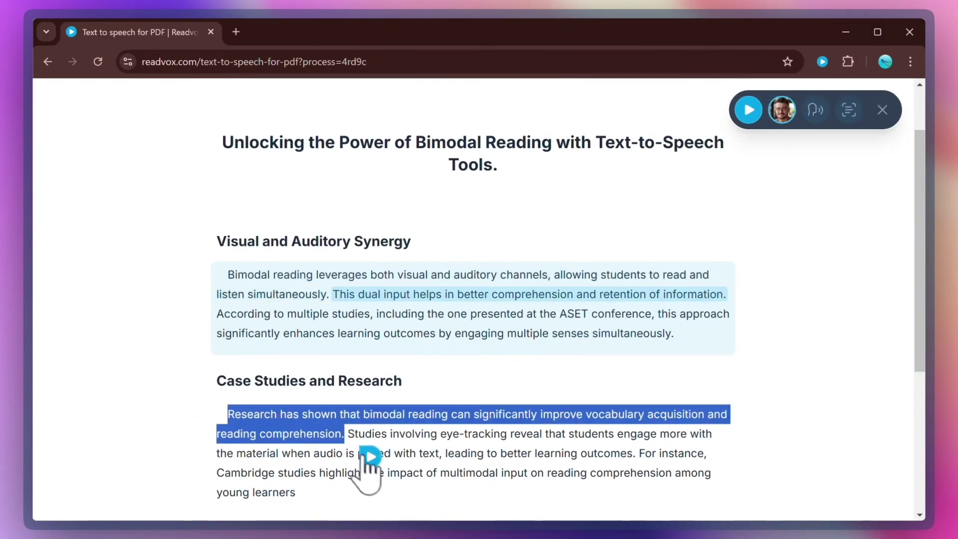
pyautogui.click(370, 455)
pyautogui.scroll(-3, 374, 466)
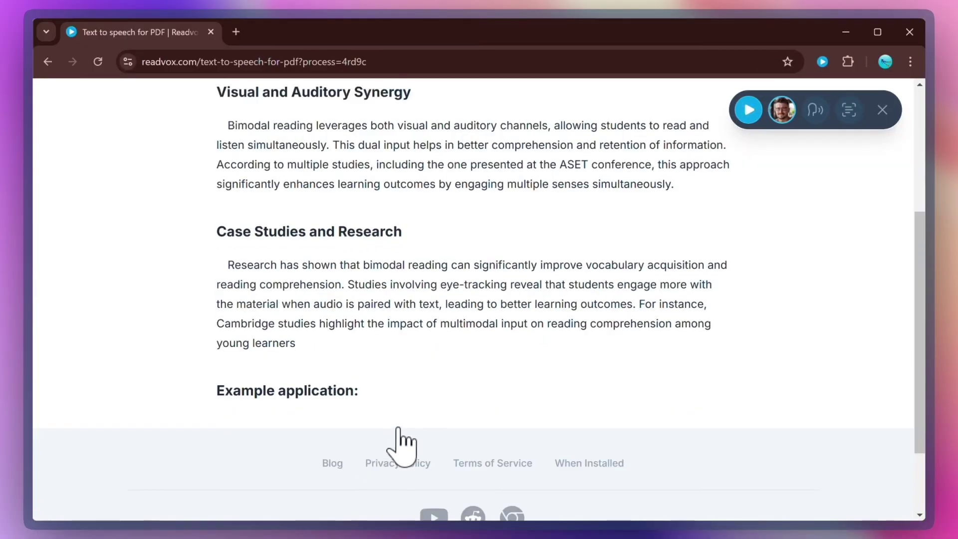
pyautogui.scroll(-2, 397, 442)
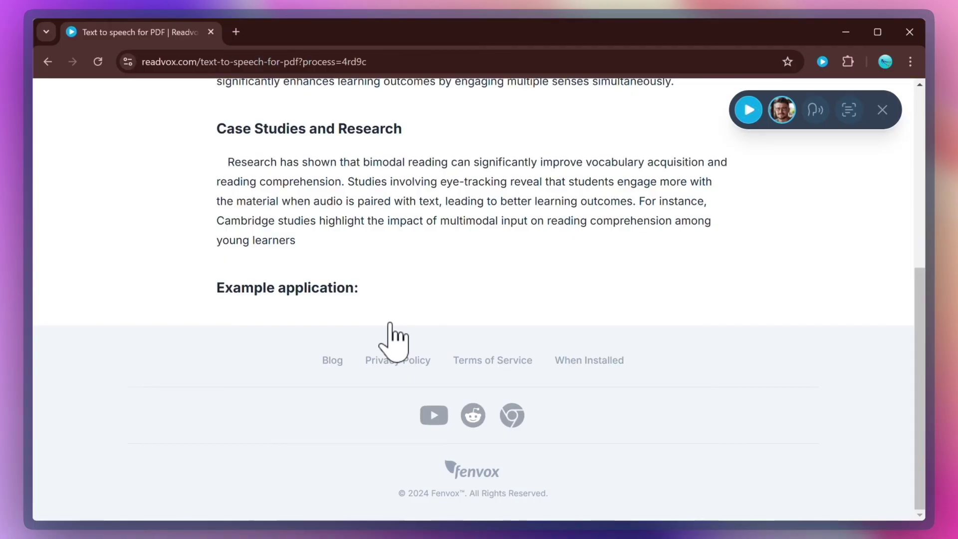
pyautogui.click(748, 110)
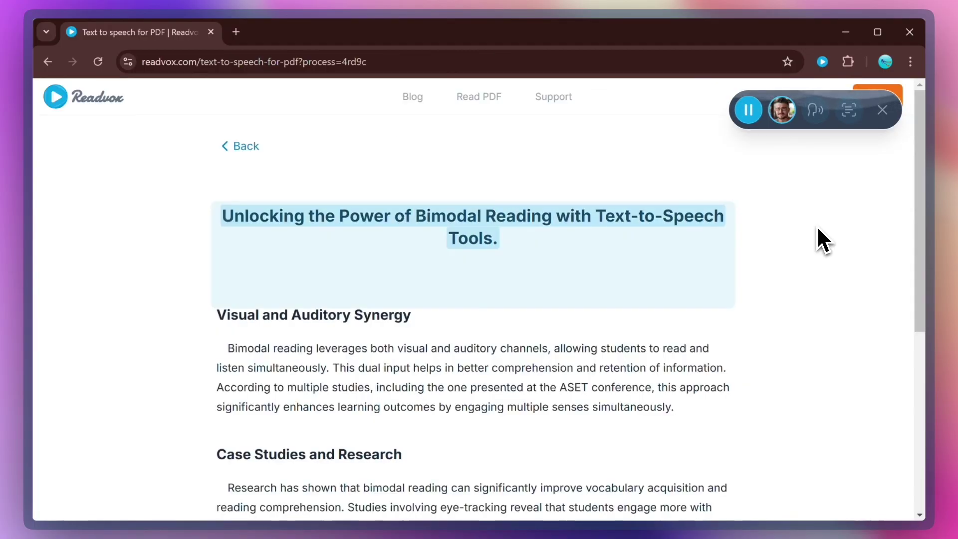